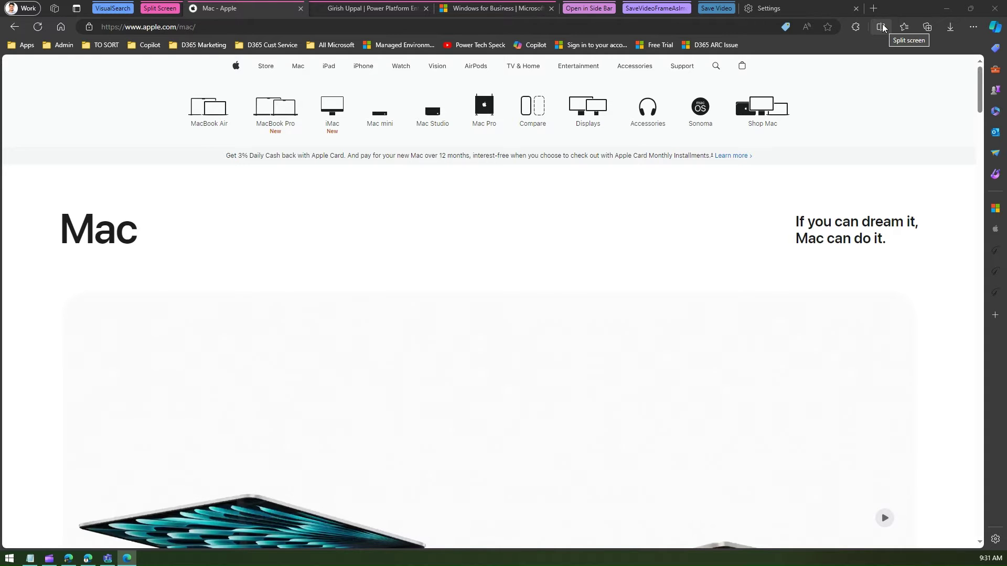
Split the tab and load apple.com in the right pane beside the Mac page
{"action": "left_click", "coordinate": [883, 28]}
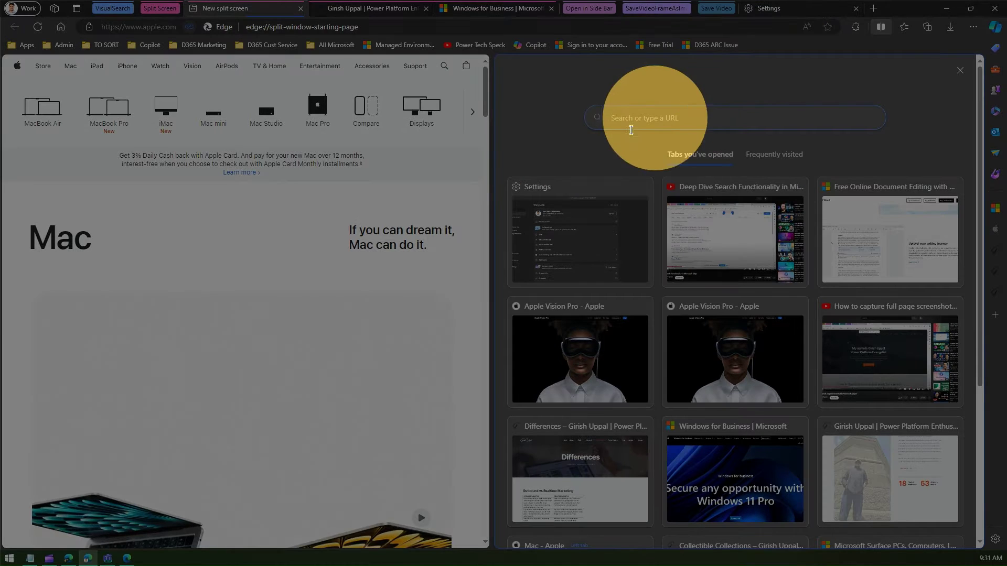
{"action": "left_click", "coordinate": [651, 121]}
{"action": "left_click", "coordinate": [376, 27]}
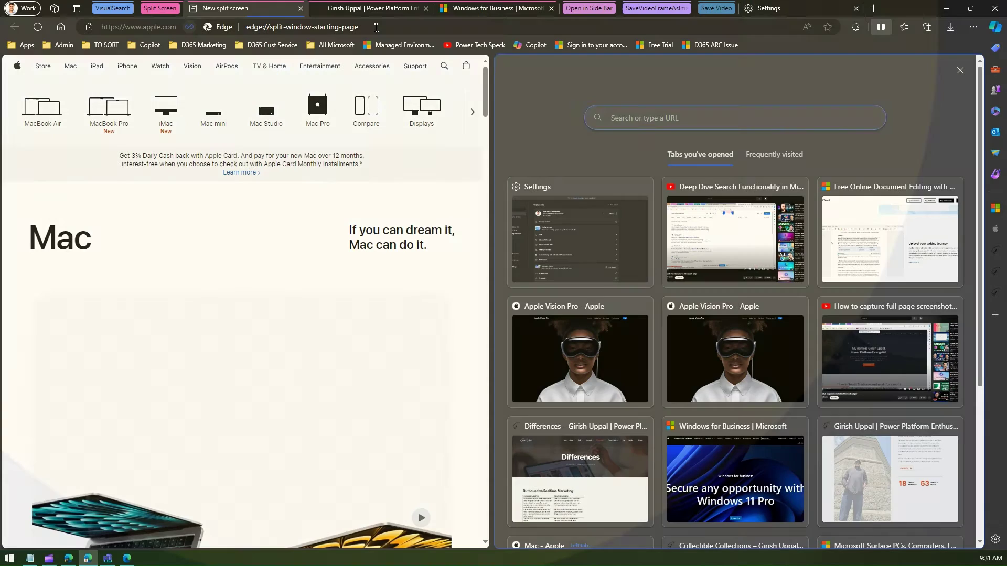
{"action": "type", "text": "apple"}
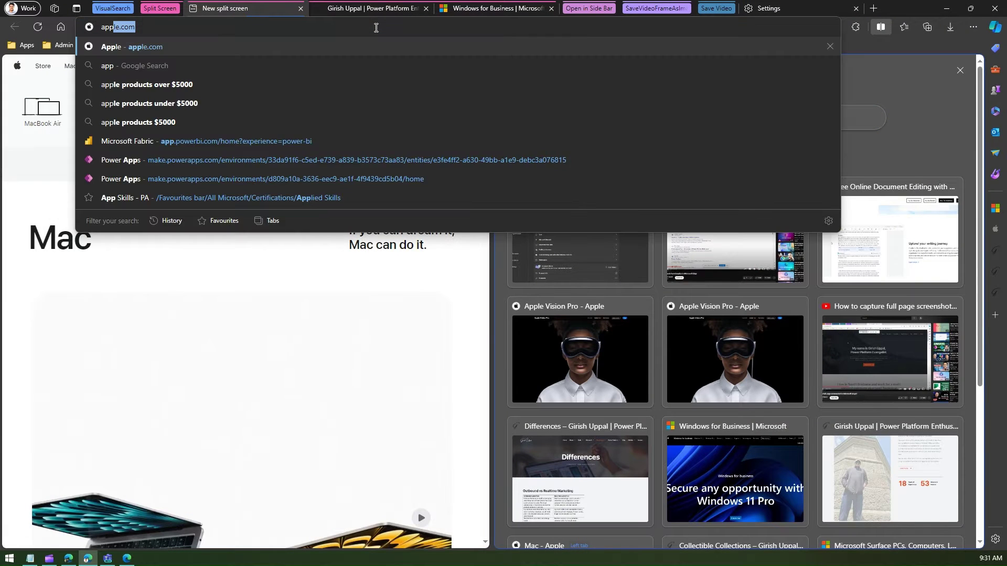
{"action": "key", "text": "Return"}
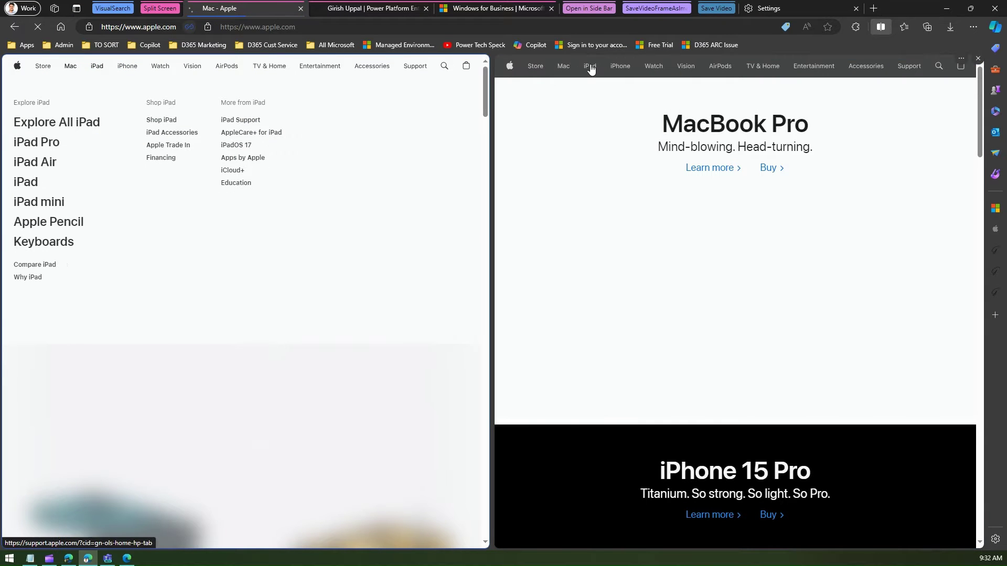
{"action": "left_click", "coordinate": [591, 69]}
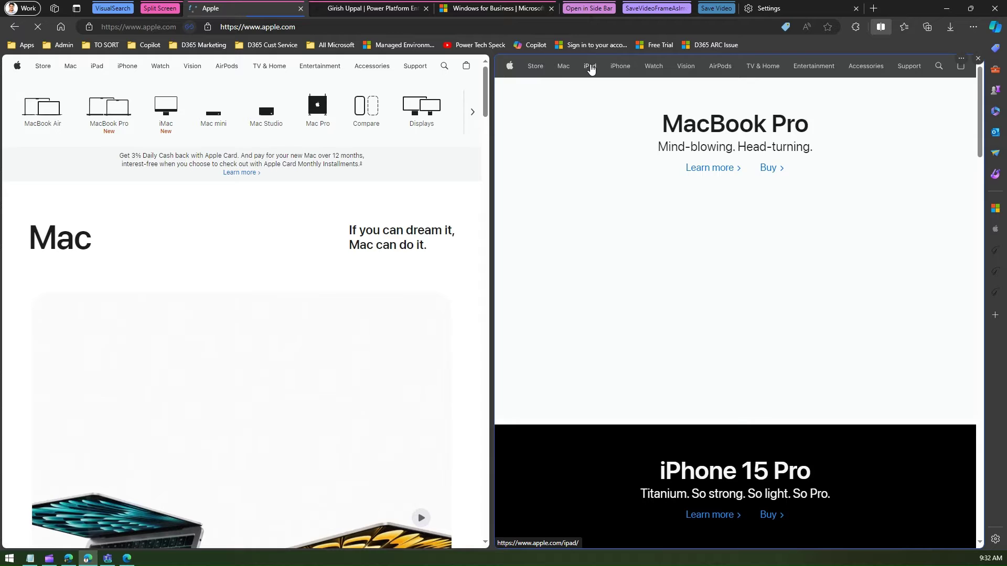
{"action": "mouse_move", "coordinate": [590, 69]}
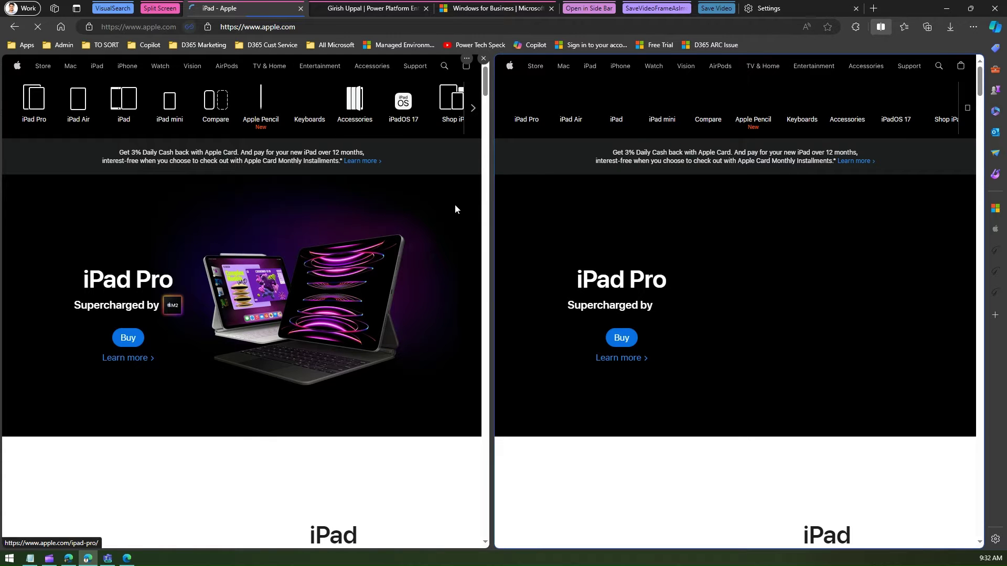
{"action": "mouse_move", "coordinate": [486, 89]}
{"action": "left_mouse_down"}
{"action": "mouse_move", "coordinate": [489, 130]}
{"action": "mouse_move", "coordinate": [482, 72]}
{"action": "left_mouse_up"}
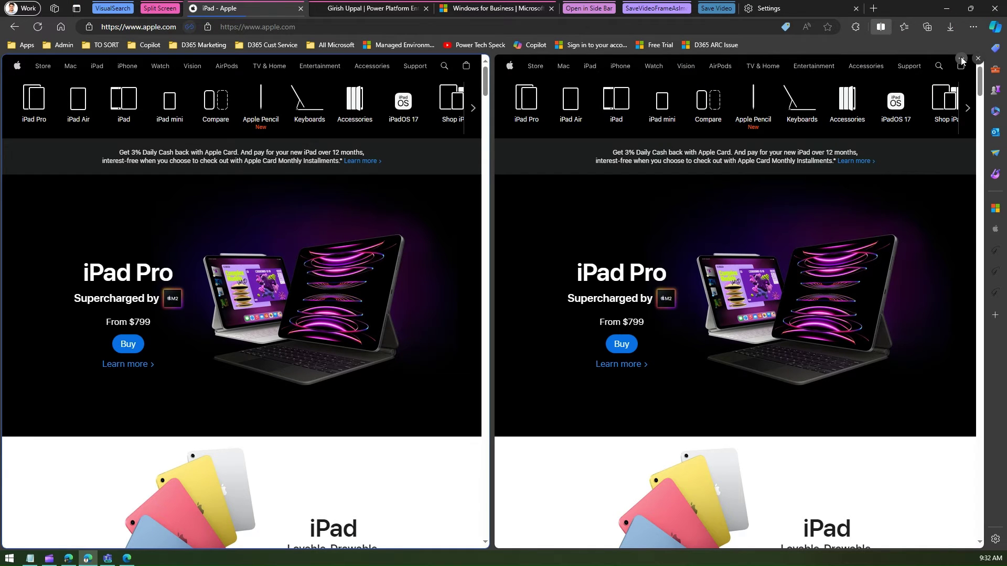
Turn on Link tabs so left-pane links open in the right pane
{"action": "left_click", "coordinate": [961, 57]}
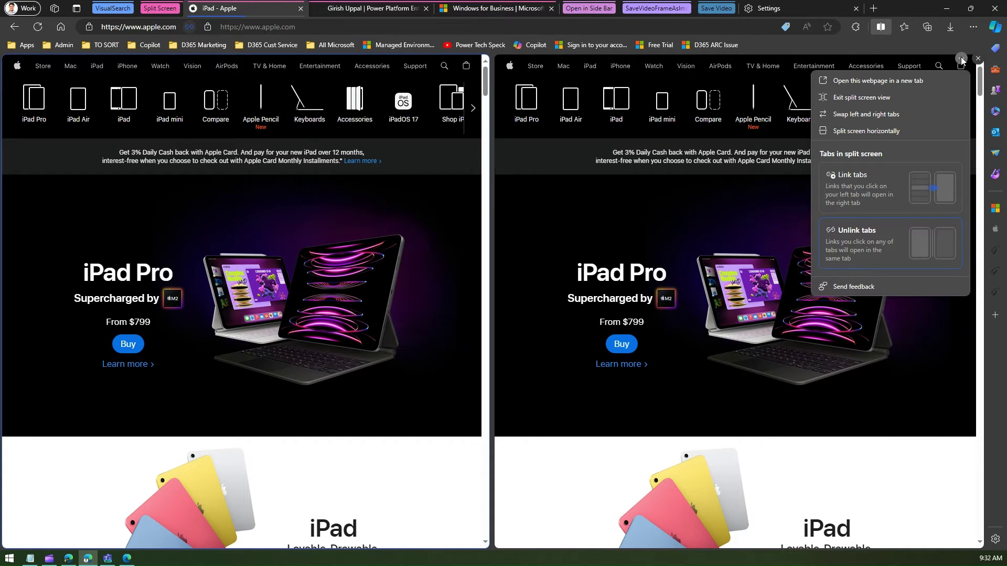
{"action": "left_click", "coordinate": [887, 182]}
{"action": "left_click", "coordinate": [769, 45]}
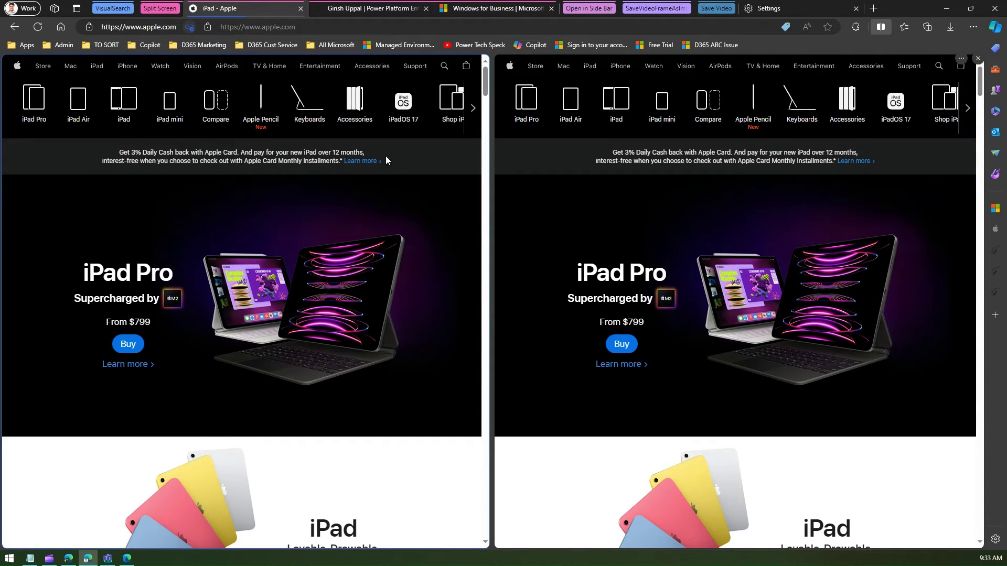
From the left pane, follow Apple Pencil and then the iPad 9th generation Learn more link
{"action": "left_click", "coordinate": [260, 116]}
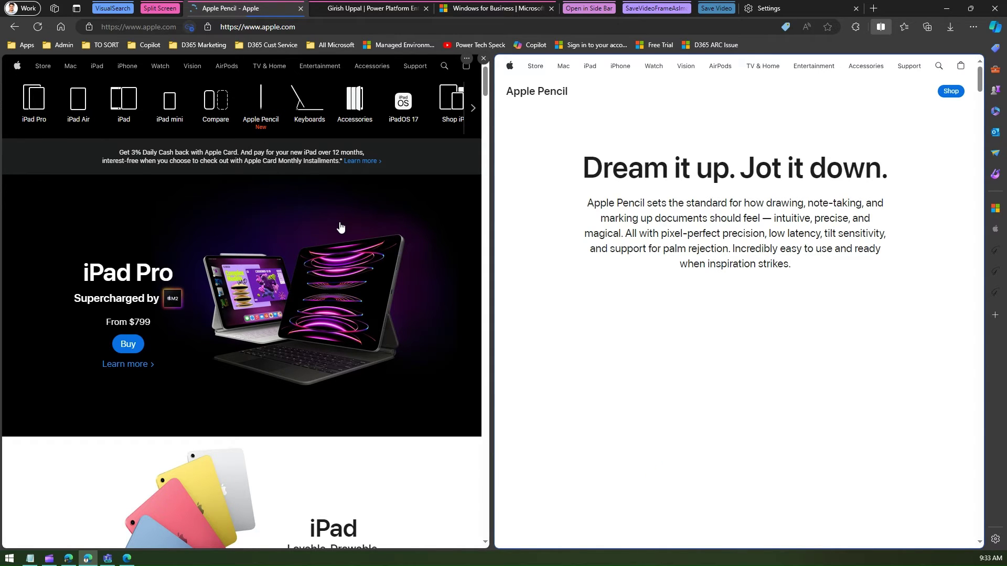
{"action": "scroll", "coordinate": [343, 239], "scroll_direction": "down", "scroll_amount": 15}
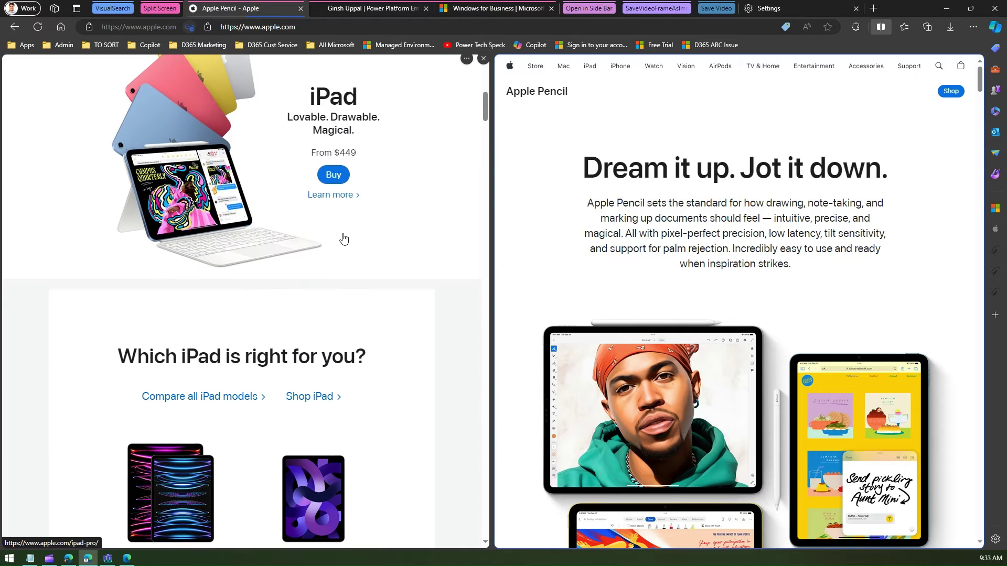
{"action": "scroll", "coordinate": [346, 239], "scroll_direction": "down", "scroll_amount": 8}
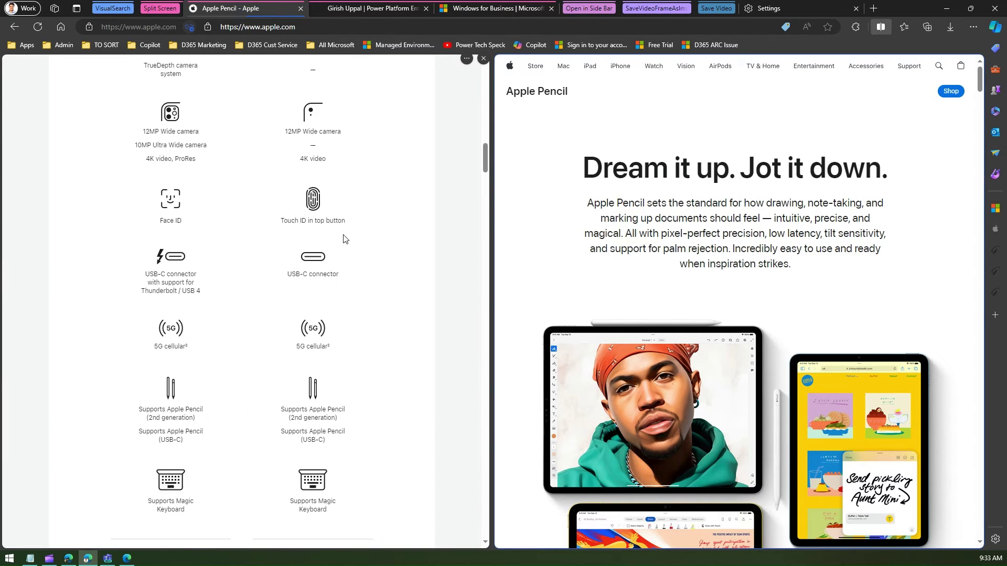
{"action": "scroll", "coordinate": [345, 240], "scroll_direction": "down", "scroll_amount": 8}
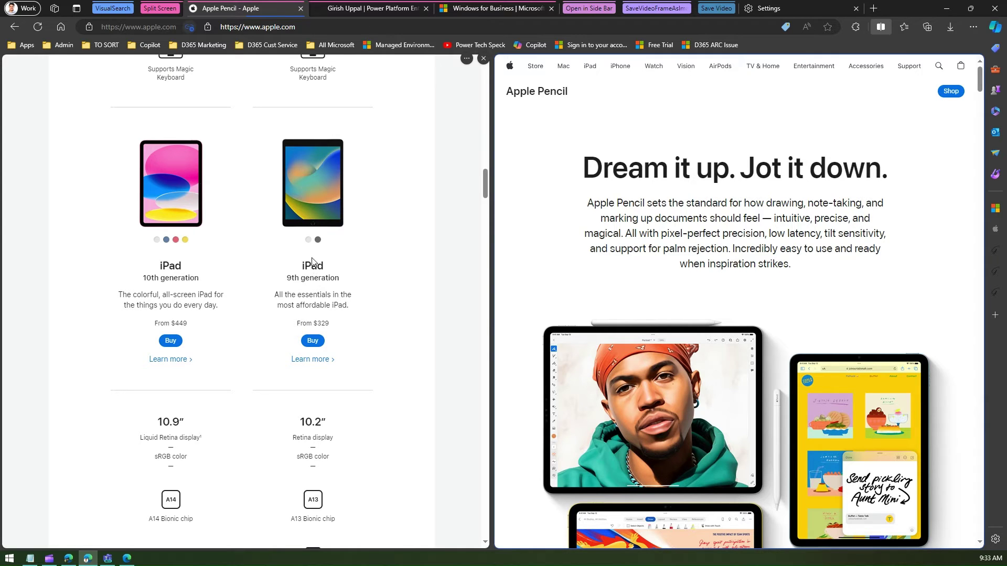
{"action": "left_click", "coordinate": [312, 342]}
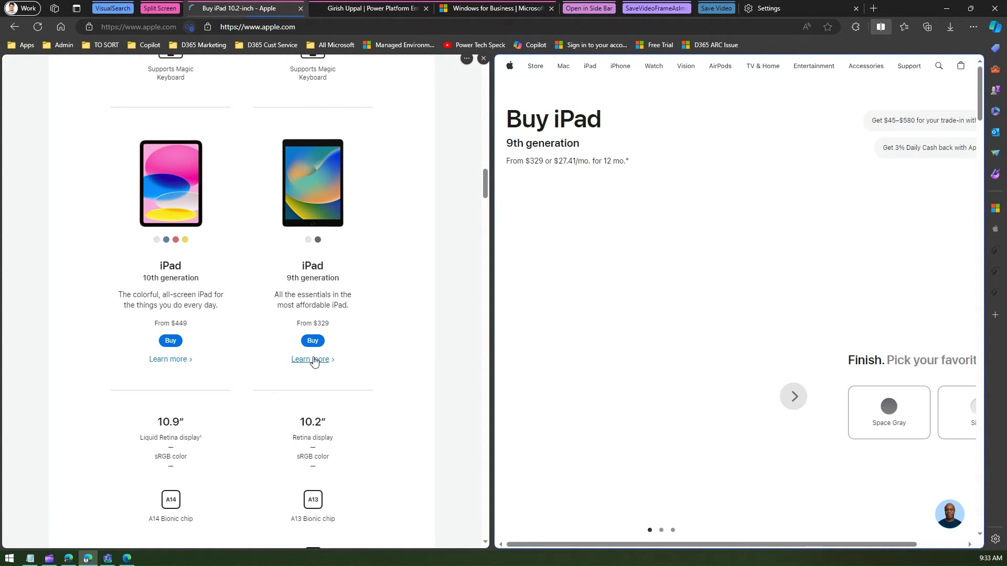
{"action": "scroll", "coordinate": [339, 345], "scroll_direction": "up", "scroll_amount": 15}
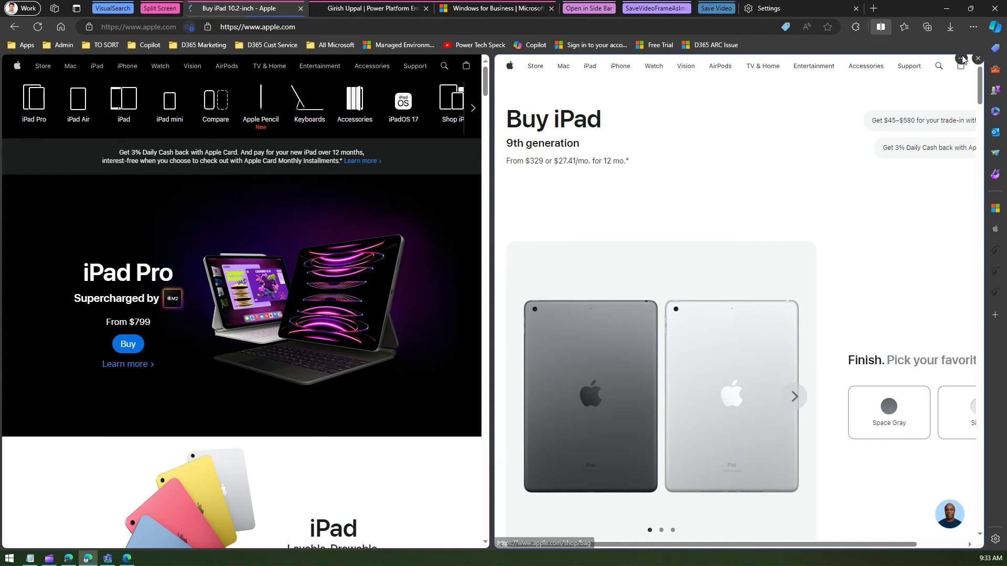
Unlink the panes and stack the two pages top and bottom
{"action": "left_click", "coordinate": [962, 58]}
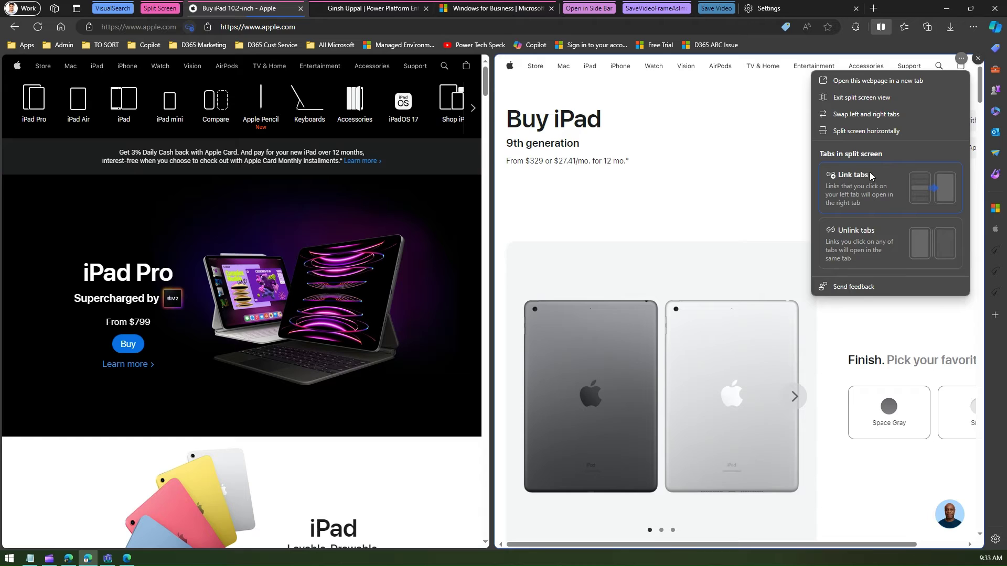
{"action": "left_click", "coordinate": [864, 235]}
{"action": "left_click", "coordinate": [878, 132]}
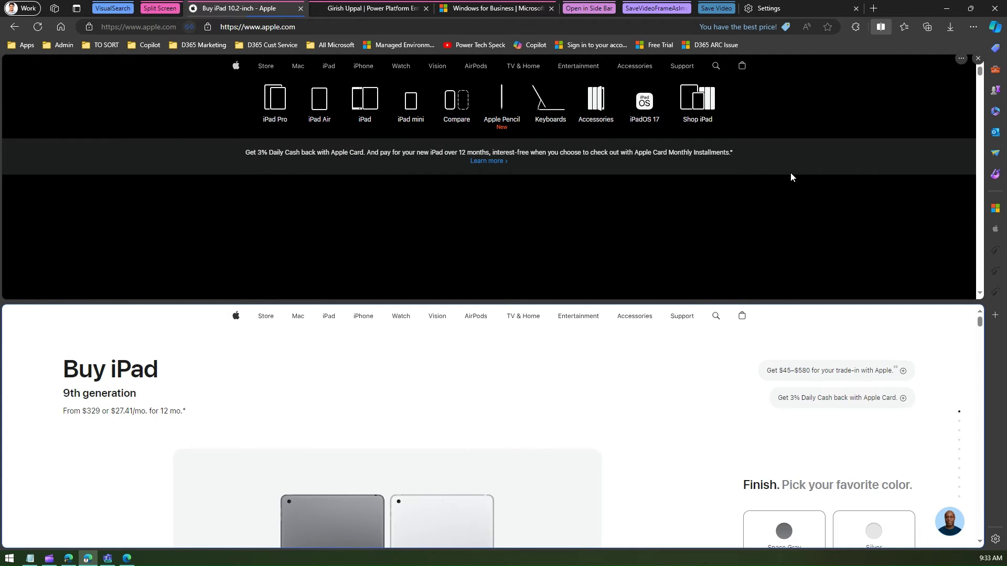
Scroll the lower iPad 9th generation page to its keyboard options and make the top pane taller
{"action": "scroll", "coordinate": [792, 212], "scroll_direction": "down", "scroll_amount": 5}
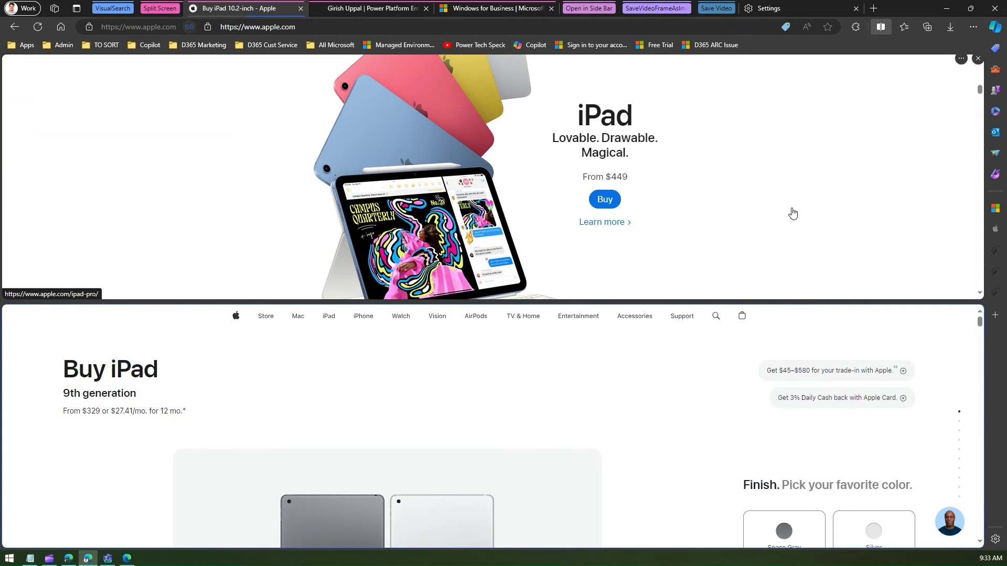
{"action": "scroll", "coordinate": [791, 214], "scroll_direction": "down", "scroll_amount": 4}
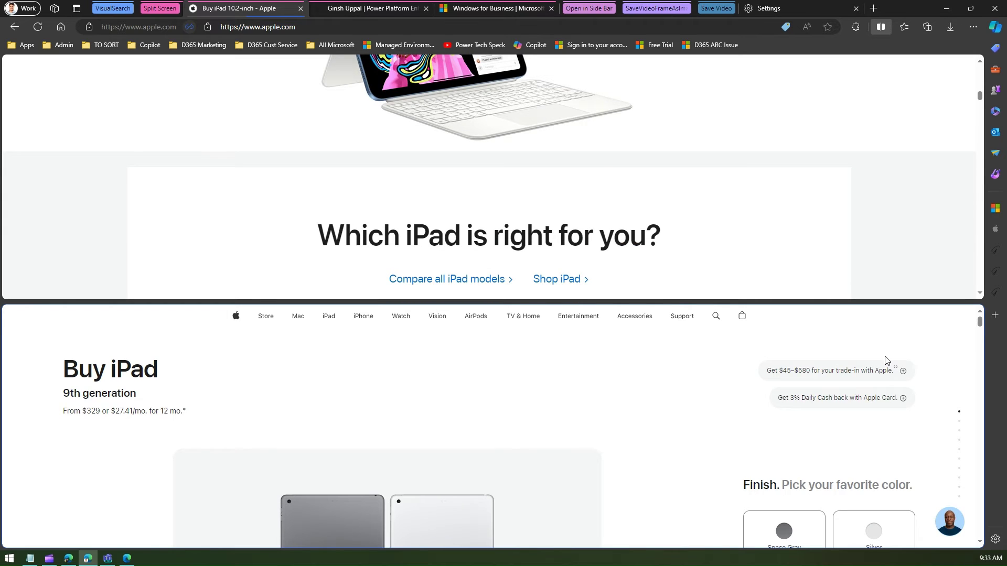
{"action": "scroll", "coordinate": [886, 360], "scroll_direction": "down", "scroll_amount": 10}
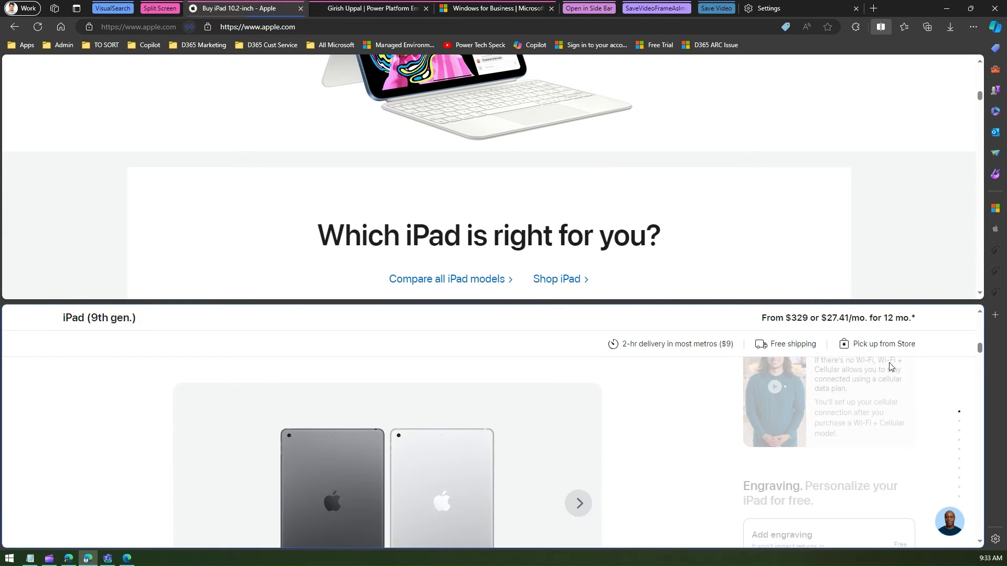
{"action": "scroll", "coordinate": [816, 407], "scroll_direction": "down", "scroll_amount": 5}
{"action": "left_click_drag", "start_coordinate": [836, 304], "coordinate": [854, 353]}
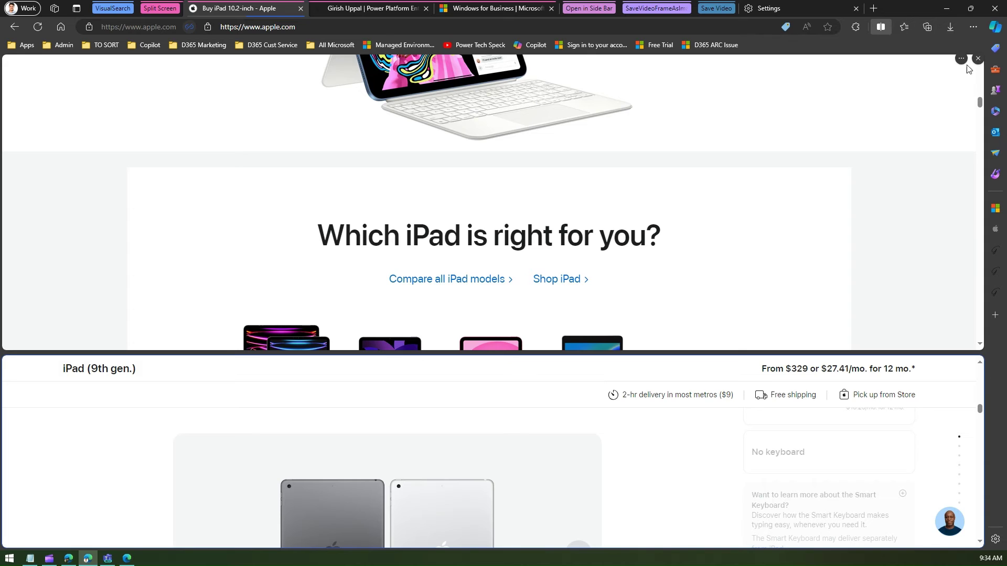
{"action": "left_click", "coordinate": [961, 58]}
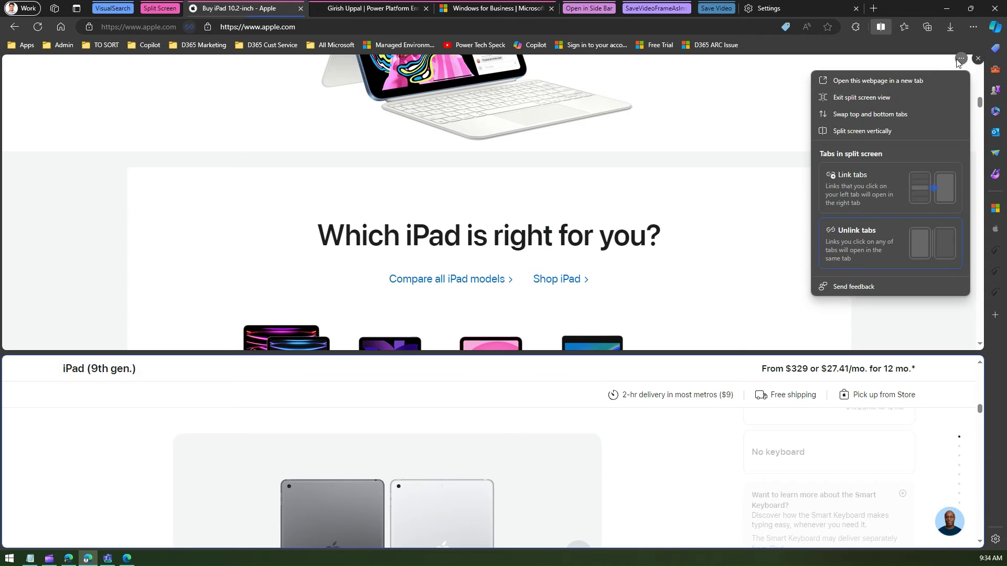
Swap the top and bottom pages, then swap them back
{"action": "left_click", "coordinate": [865, 113]}
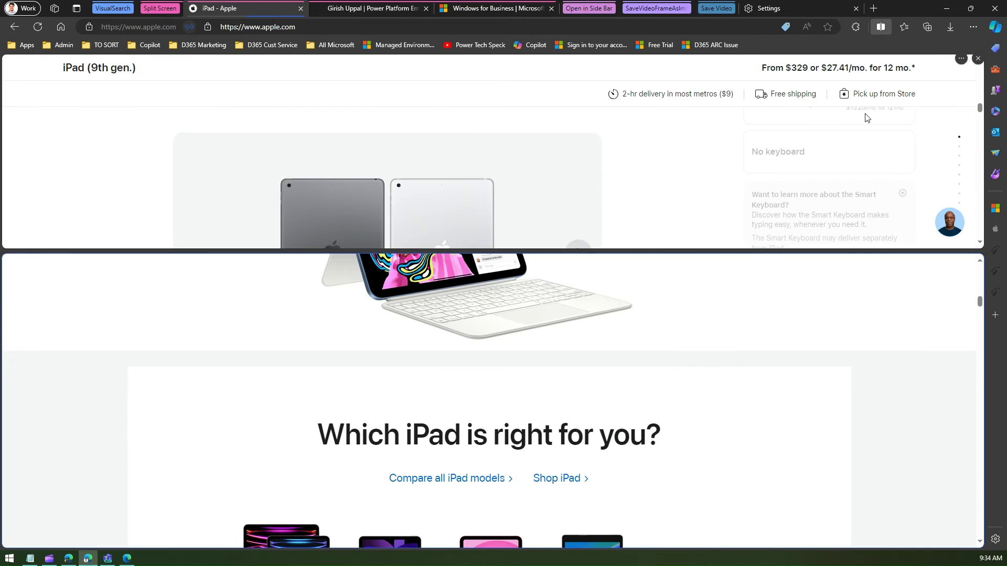
{"action": "left_click", "coordinate": [961, 58]}
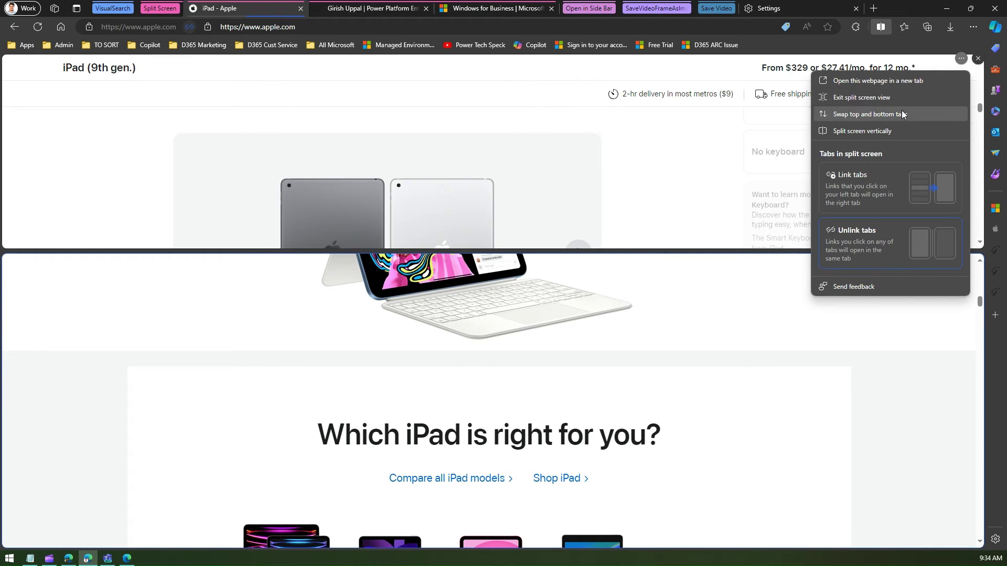
{"action": "left_click", "coordinate": [896, 113]}
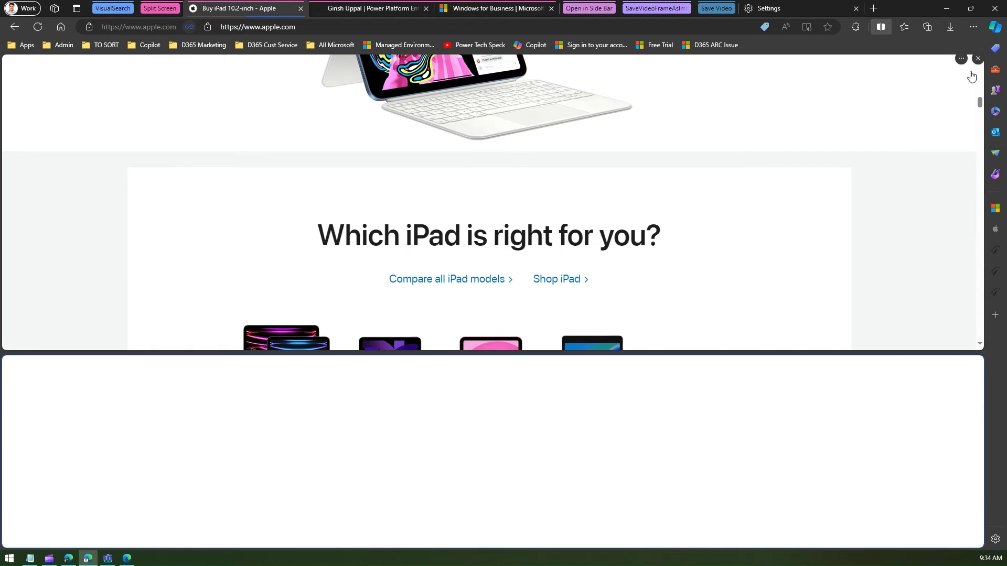
Put the pages side by side and widen the right iPad 9th generation page
{"action": "left_click", "coordinate": [961, 58]}
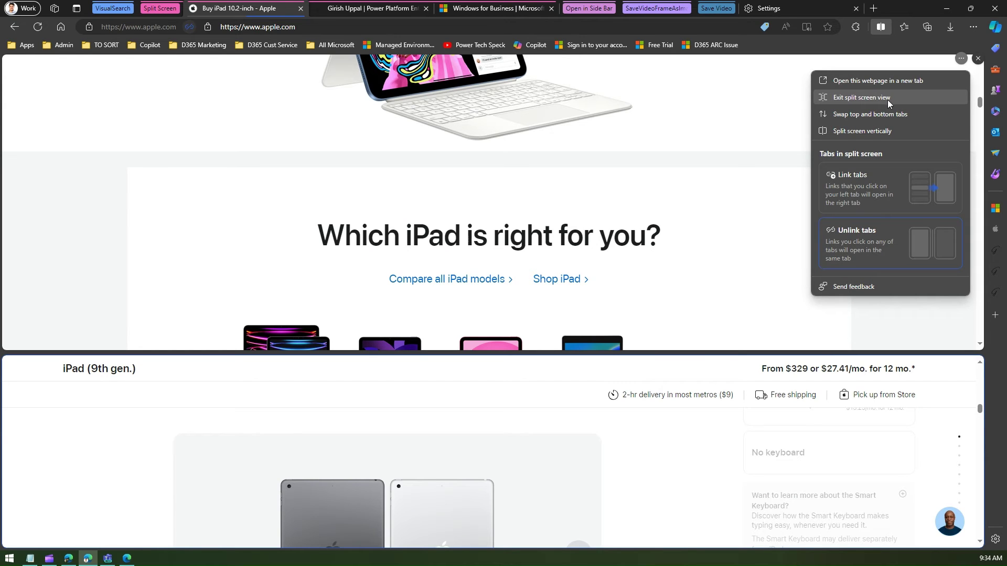
{"action": "left_click", "coordinate": [868, 131]}
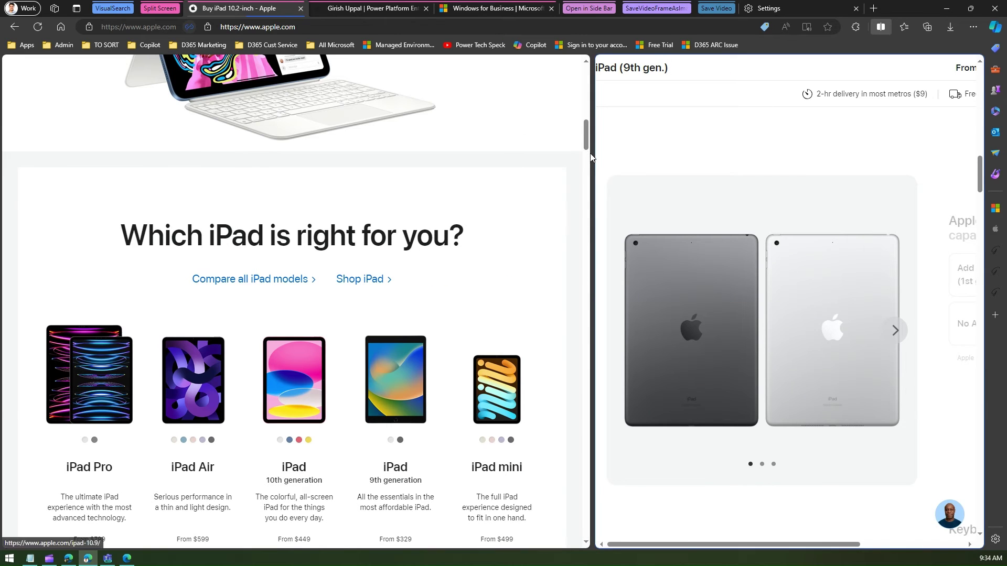
{"action": "left_click_drag", "start_coordinate": [591, 157], "coordinate": [203, 159]}
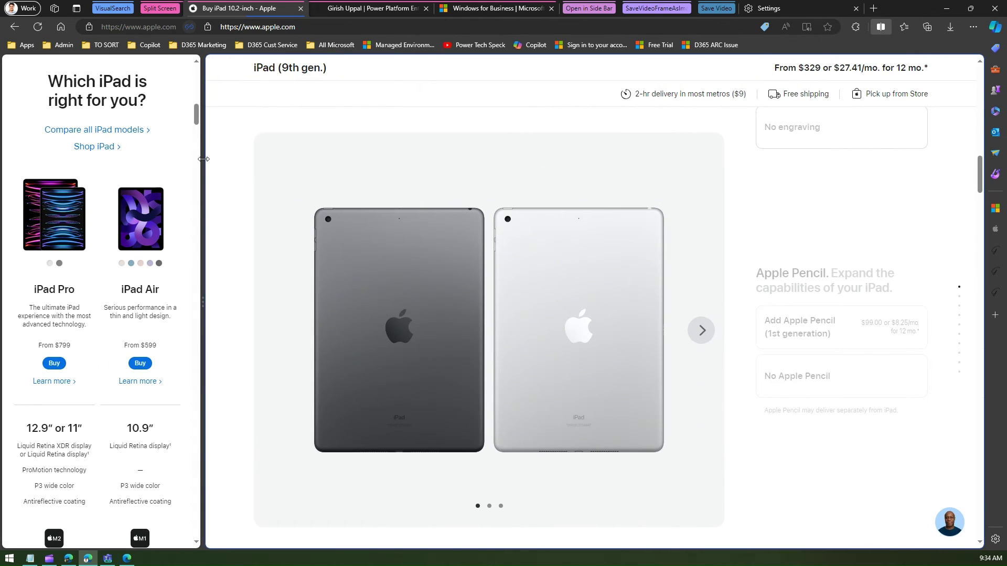
Link the panes so links followed in the left page open on the right
{"action": "left_click", "coordinate": [962, 59]}
{"action": "left_click", "coordinate": [874, 191]}
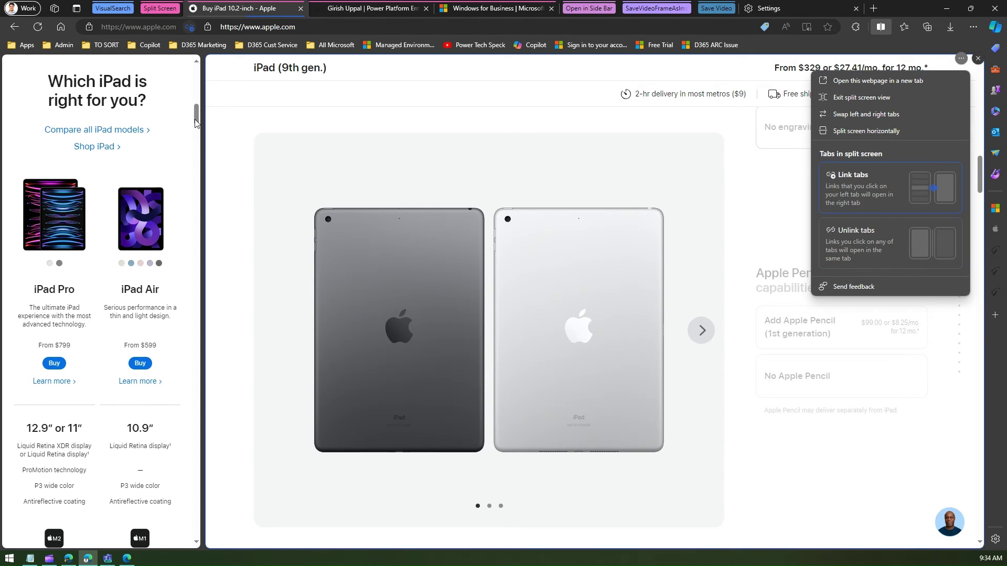
{"action": "left_click", "coordinate": [190, 134]}
From the left page follow iPad, then iPad Pro, opening iPad Pro in the right pane
{"action": "scroll", "coordinate": [190, 147], "scroll_direction": "down", "scroll_amount": 4}
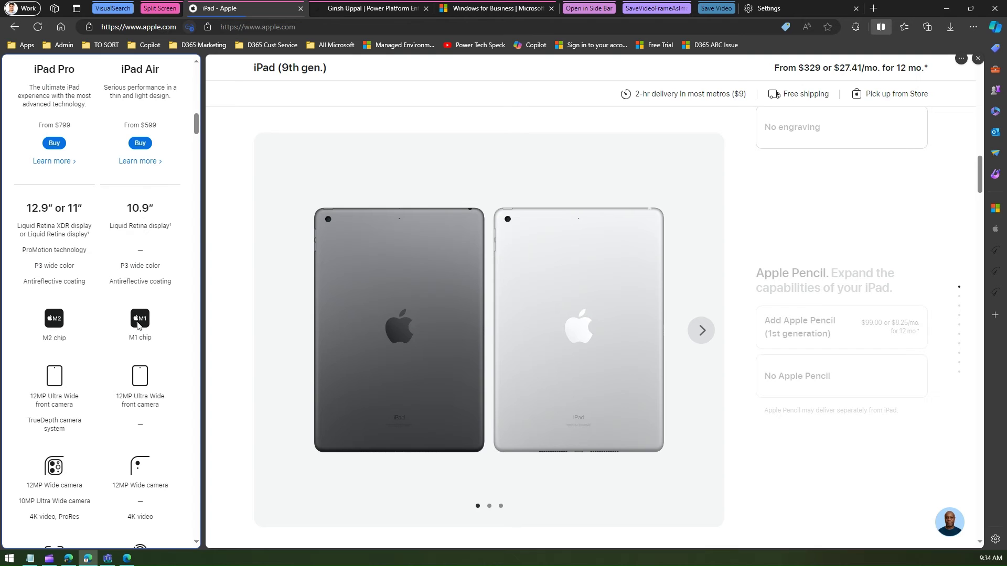
{"action": "scroll", "coordinate": [196, 134], "scroll_direction": "up", "scroll_amount": 10}
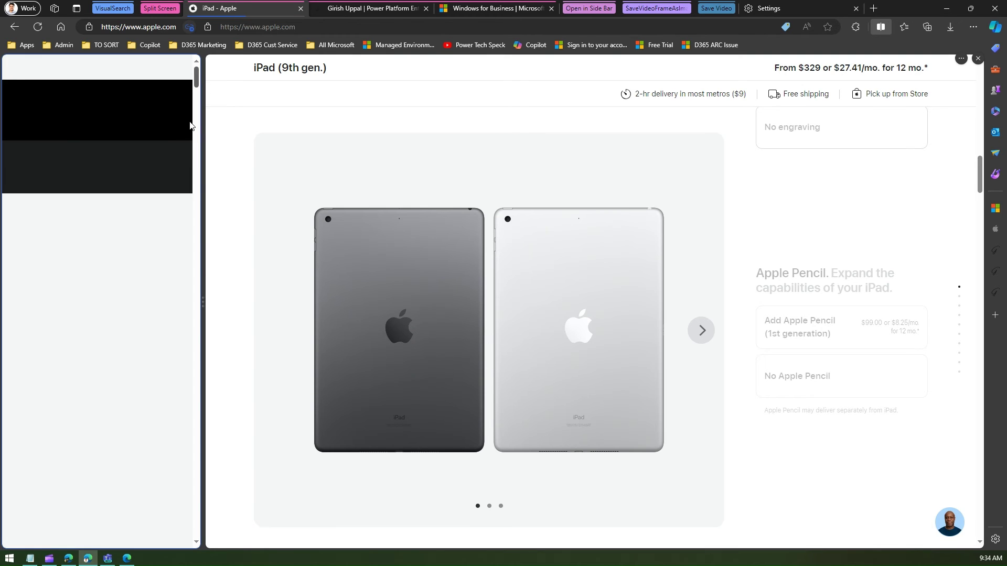
{"action": "left_click", "coordinate": [126, 124]}
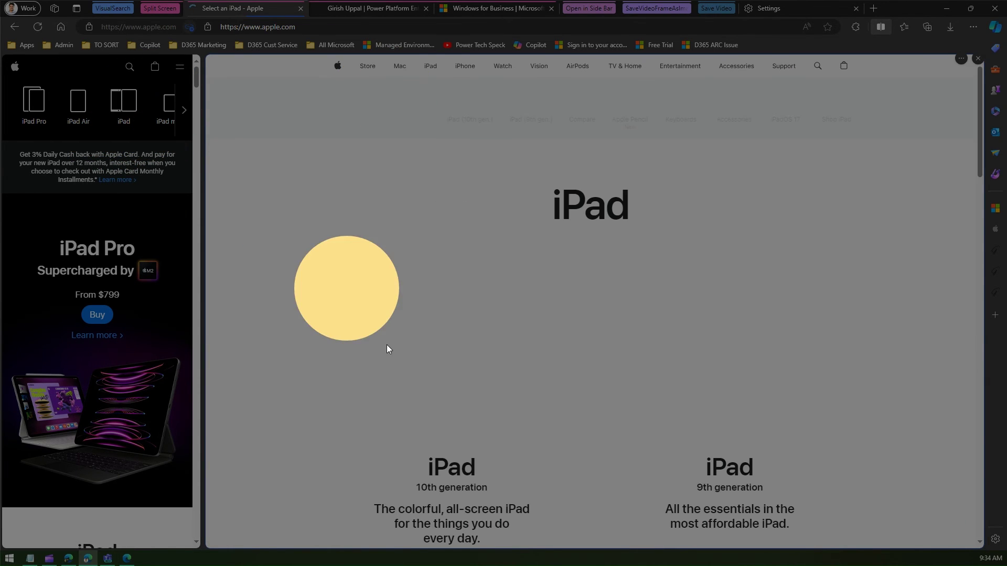
{"action": "left_click", "coordinate": [43, 111]}
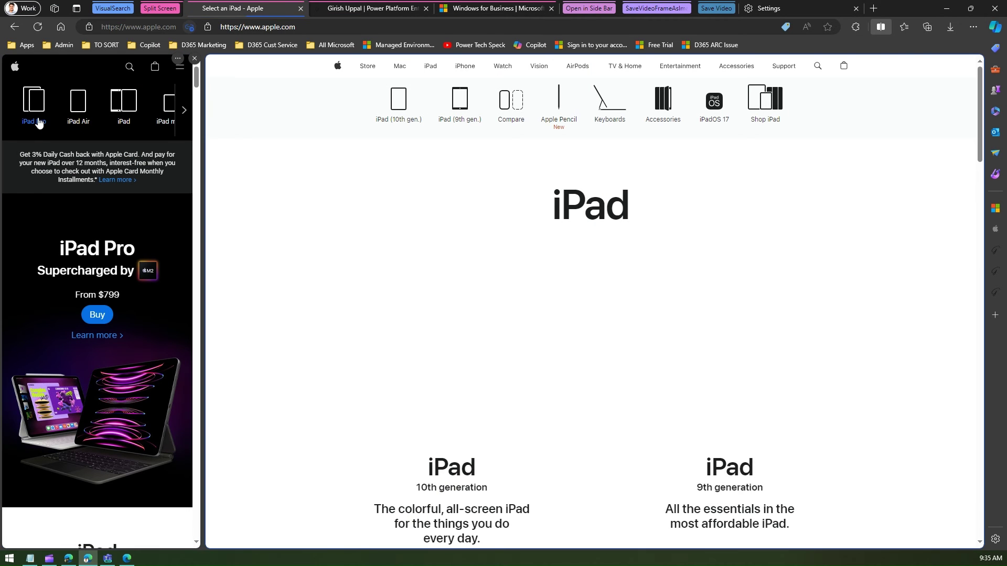
{"action": "left_click", "coordinate": [536, 205]}
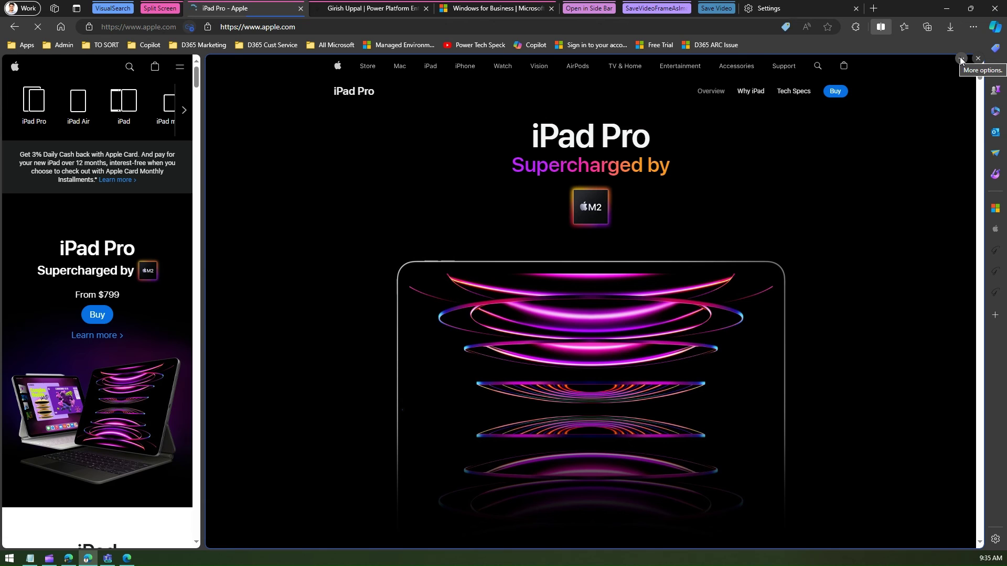
Drag the split divider right to widen the left iPad overview page
{"action": "left_click", "coordinate": [961, 58]}
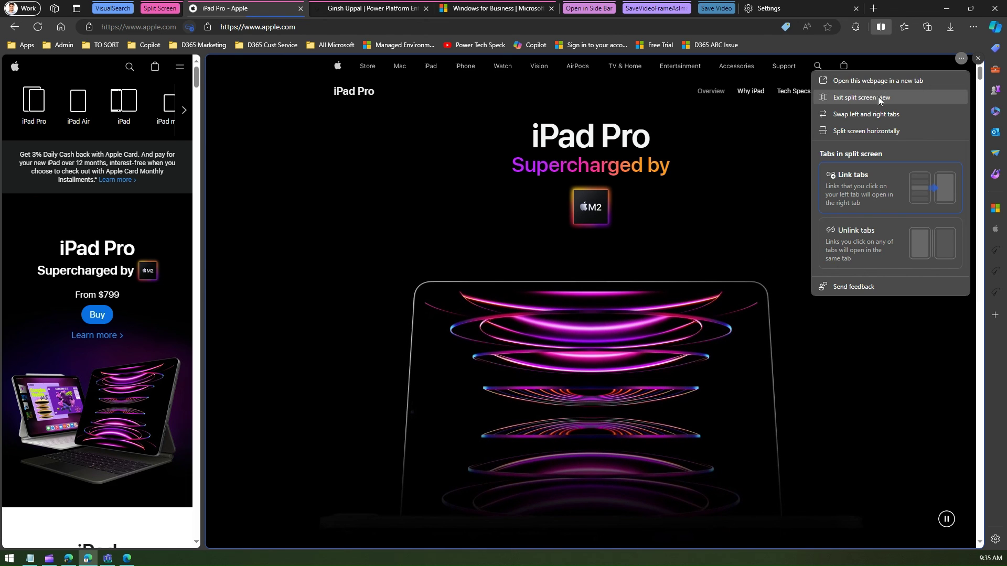
{"action": "left_click", "coordinate": [914, 46]}
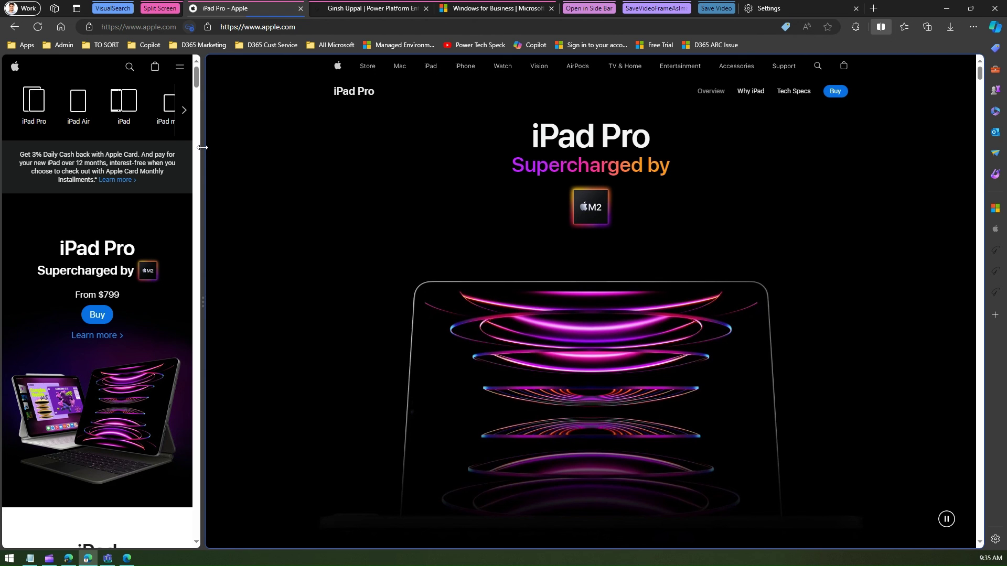
{"action": "left_click_drag", "start_coordinate": [201, 147], "coordinate": [360, 149]}
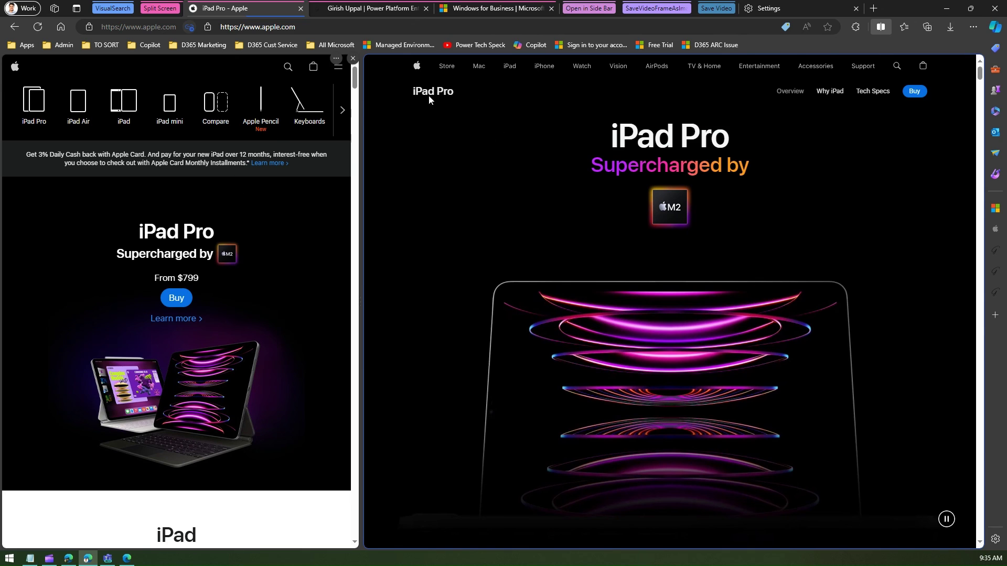